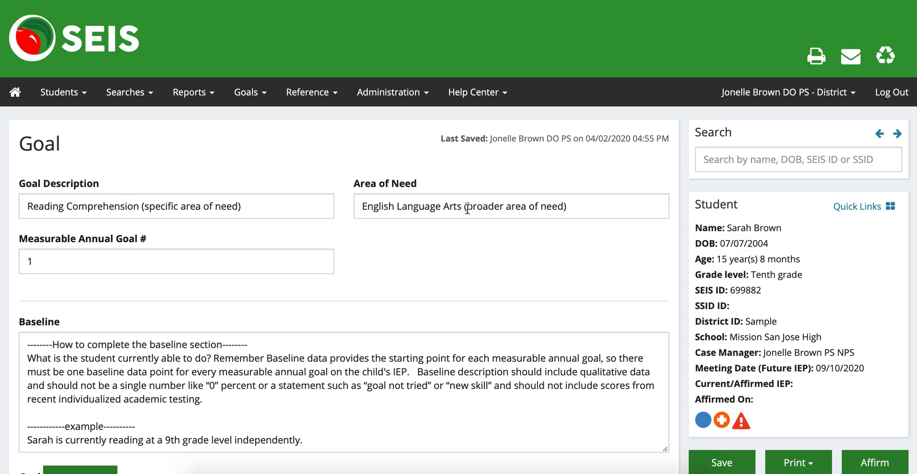
- Review the Goal Description, highlighting its "(specific area of need)" note, and compare it with the broader Area of Need
{"action": "left_click", "coordinate": [142, 207]}
{"action": "left_click", "coordinate": [91, 171]}
{"action": "left_click_drag", "start_coordinate": [141, 208], "coordinate": [246, 205]}
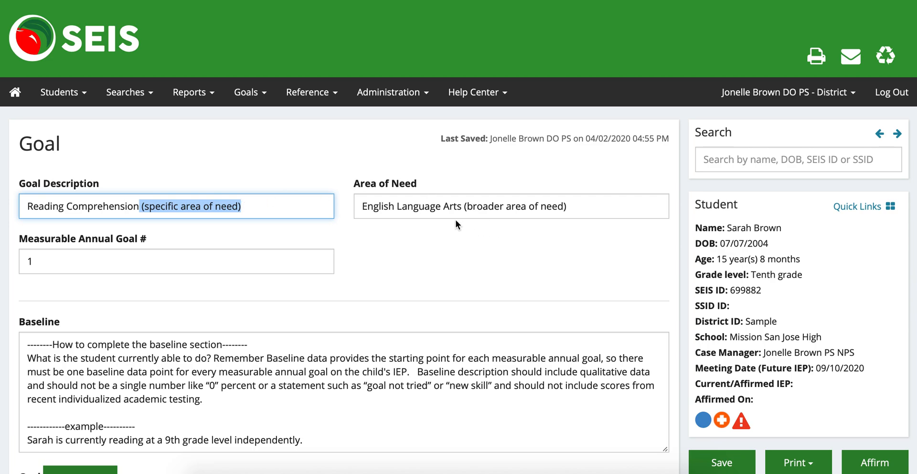
{"action": "left_click", "coordinate": [437, 282]}
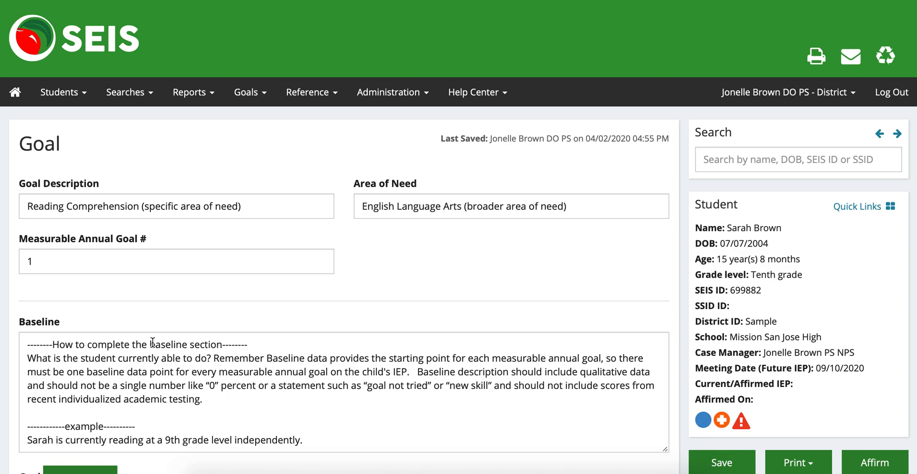
- Examine the Baseline instructions and example, and check them against the grade level in the student information
{"action": "scroll", "coordinate": [152, 342], "scroll_direction": "down", "scroll_amount": 2}
{"action": "scroll", "coordinate": [153, 342], "scroll_direction": "down", "scroll_amount": 5}
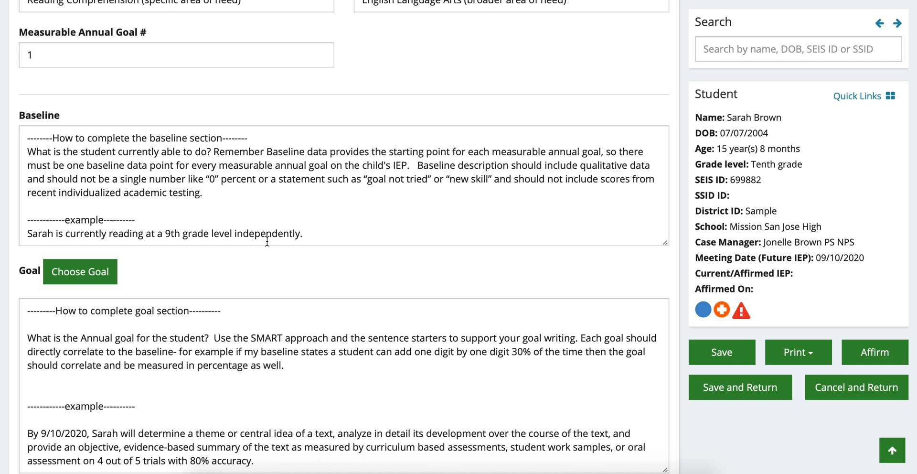
{"action": "left_click_drag", "start_coordinate": [230, 199], "coordinate": [193, 188]}
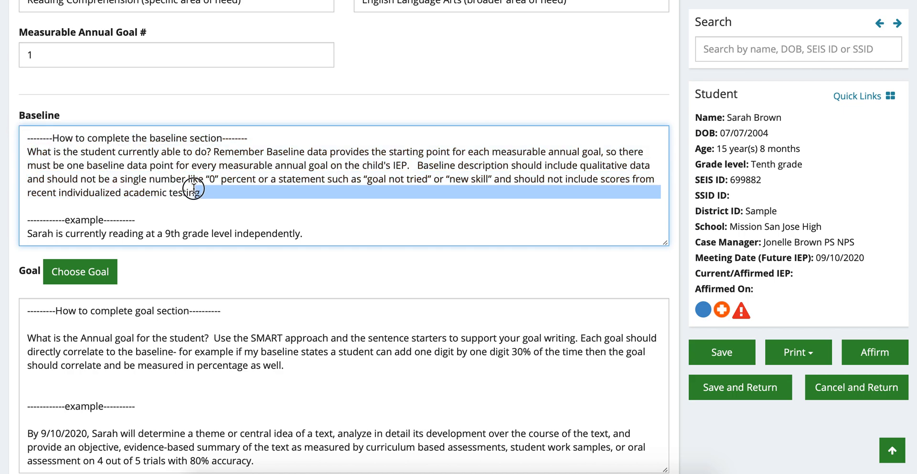
{"action": "left_click", "coordinate": [193, 234]}
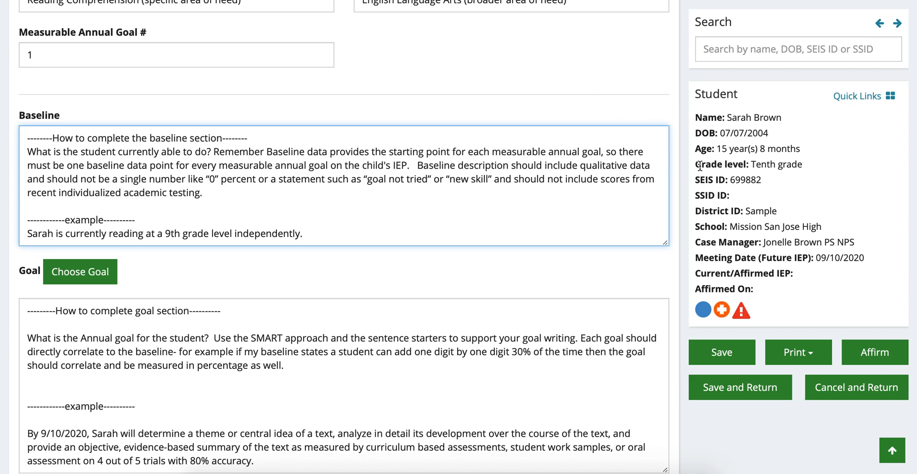
{"action": "left_click_drag", "start_coordinate": [701, 164], "coordinate": [803, 165]}
{"action": "left_click", "coordinate": [581, 206]}
{"action": "scroll", "coordinate": [581, 207], "scroll_direction": "down", "scroll_amount": 3}
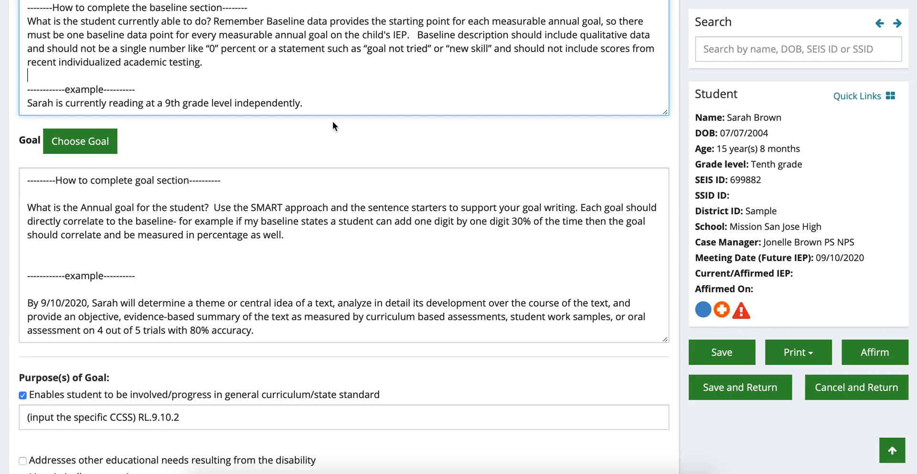
- Open the goal banks from the goal section, look through the available libraries, and return to the goal form
{"action": "left_click", "coordinate": [88, 152]}
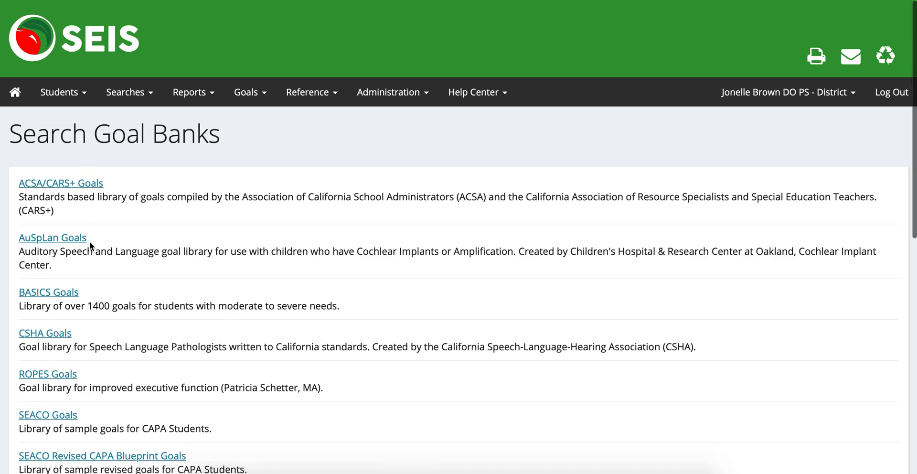
{"action": "scroll", "coordinate": [91, 246], "scroll_direction": "down", "scroll_amount": 1}
{"action": "scroll", "coordinate": [90, 246], "scroll_direction": "down", "scroll_amount": 5}
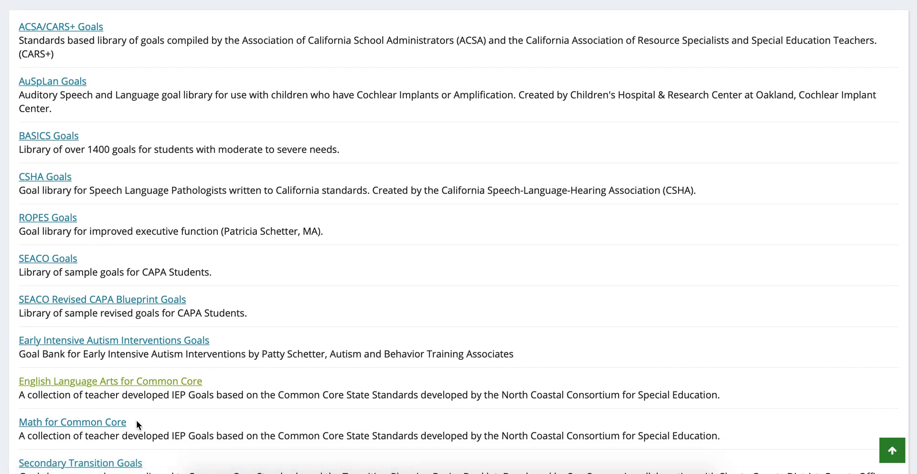
{"action": "scroll", "coordinate": [131, 399], "scroll_direction": "down", "scroll_amount": 6}
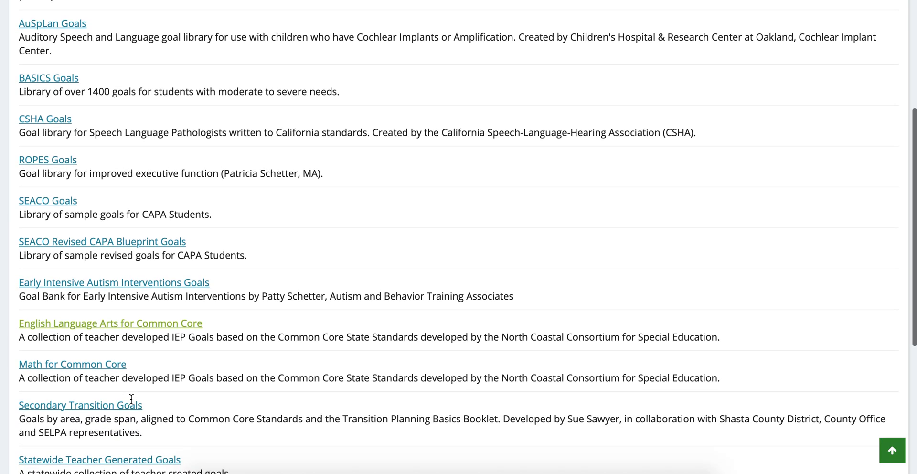
{"action": "scroll", "coordinate": [133, 403], "scroll_direction": "up", "scroll_amount": 2}
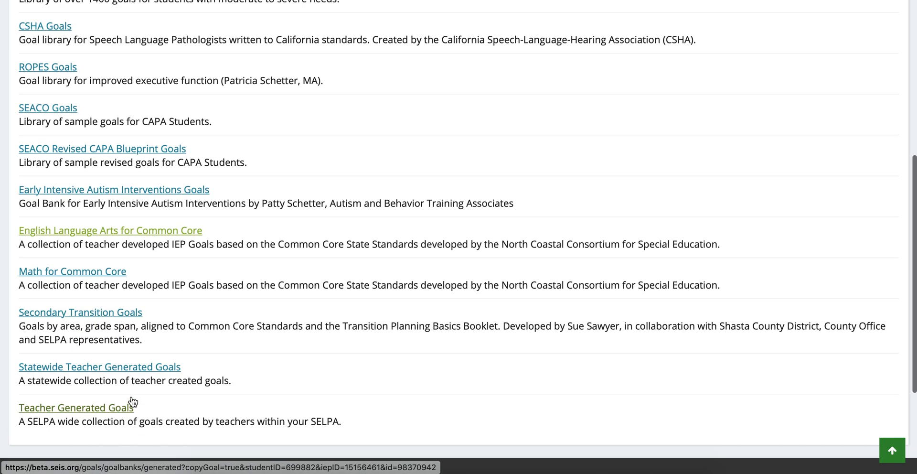
{"action": "scroll", "coordinate": [133, 399], "scroll_direction": "up", "scroll_amount": 7}
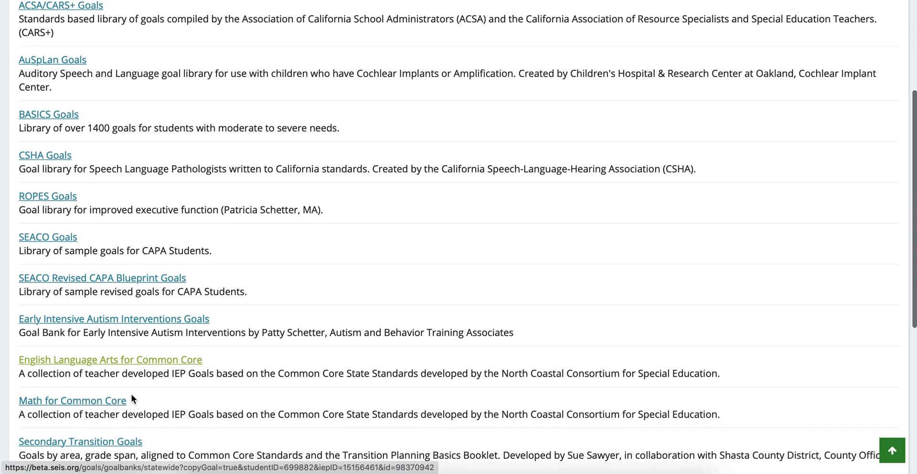
{"action": "scroll", "coordinate": [131, 393], "scroll_direction": "up", "scroll_amount": 4}
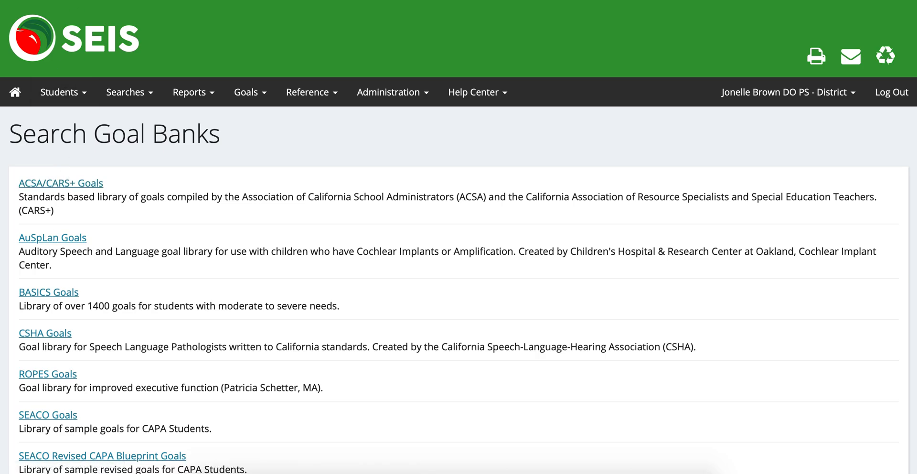
{"action": "scroll", "coordinate": [126, 311], "scroll_direction": "down", "scroll_amount": 7}
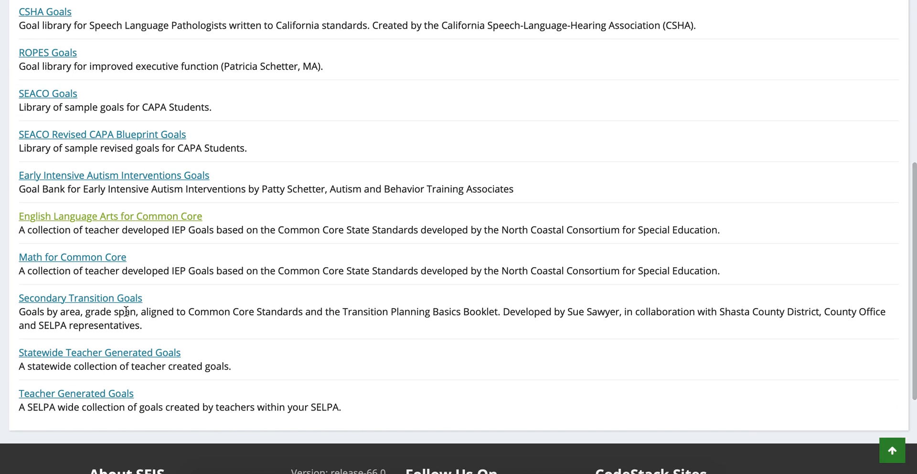
{"action": "scroll", "coordinate": [126, 311], "scroll_direction": "up", "scroll_amount": 3}
{"action": "scroll", "coordinate": [126, 311], "scroll_direction": "up", "scroll_amount": 3}
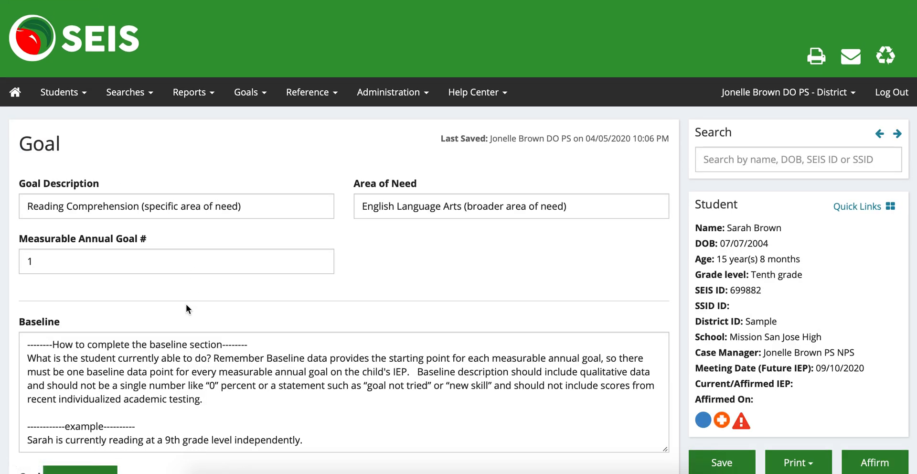
- Read the guidance on writing the annual goal, highlighting the paragraph on the SMART approach and correlation with the baseline
{"action": "scroll", "coordinate": [186, 305], "scroll_direction": "down", "scroll_amount": 2}
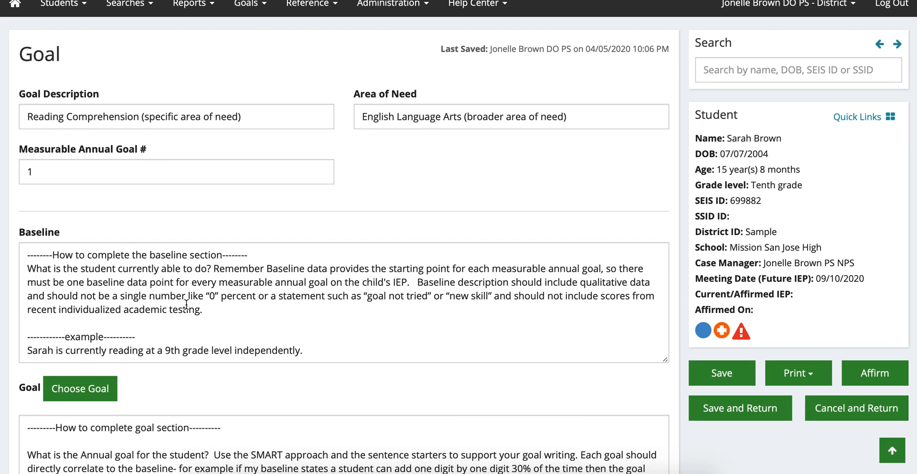
{"action": "scroll", "coordinate": [186, 304], "scroll_direction": "down", "scroll_amount": 2}
{"action": "scroll", "coordinate": [185, 304], "scroll_direction": "down", "scroll_amount": 1}
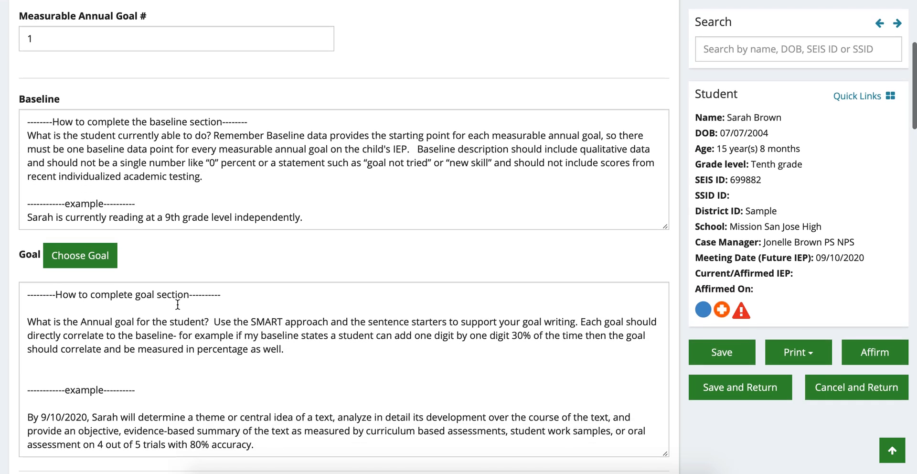
{"action": "left_click", "coordinate": [37, 302]}
{"action": "left_click_drag", "start_coordinate": [37, 302], "coordinate": [206, 363]}
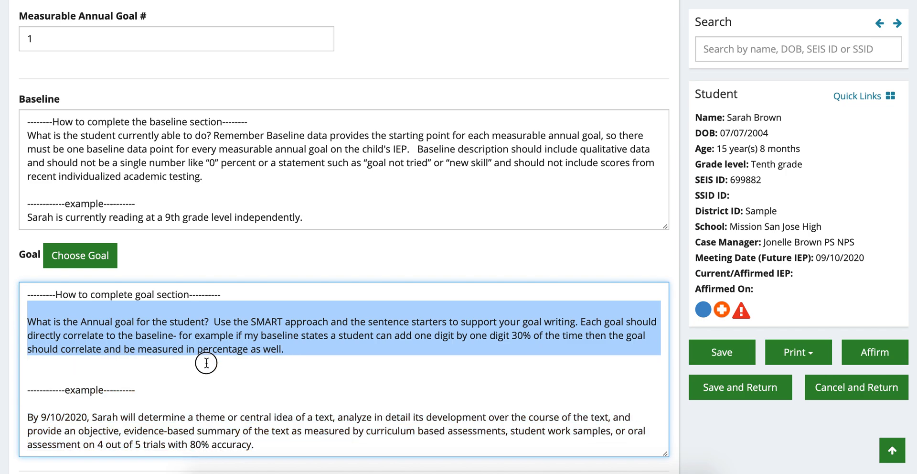
{"action": "left_click", "coordinate": [207, 363]}
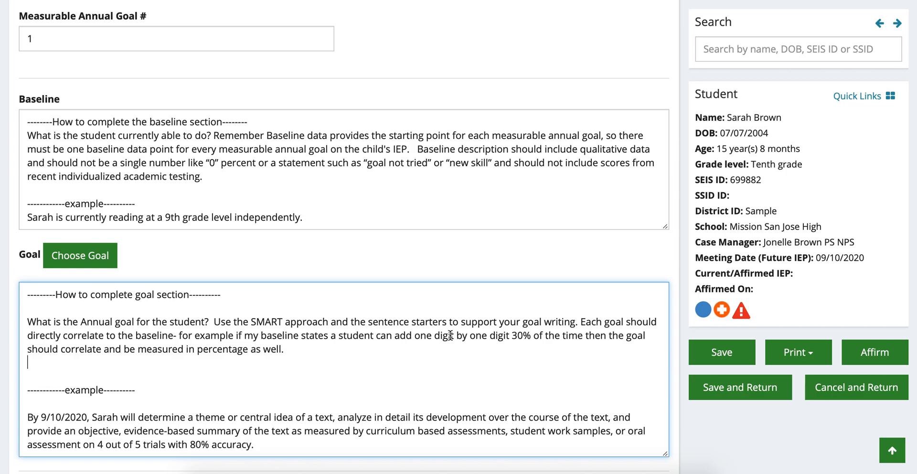
- Set the target date in the example annual goal to 9/10/2021
{"action": "scroll", "coordinate": [289, 358], "scroll_direction": "down", "scroll_amount": 2}
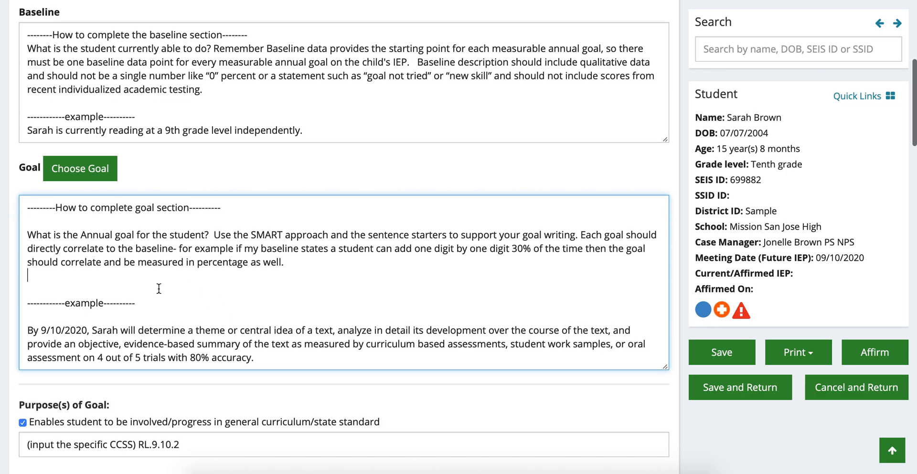
{"action": "left_click", "coordinate": [37, 330]}
{"action": "left_click_drag", "start_coordinate": [37, 330], "coordinate": [88, 334]}
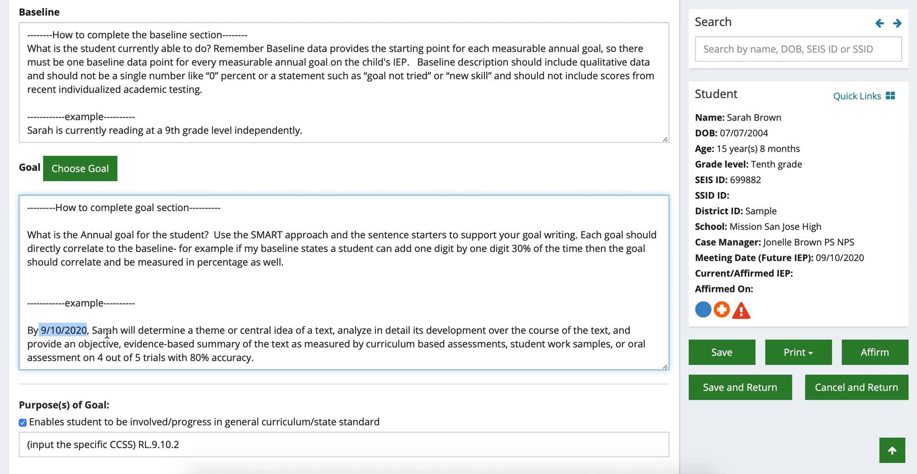
{"action": "left_click", "coordinate": [107, 330]}
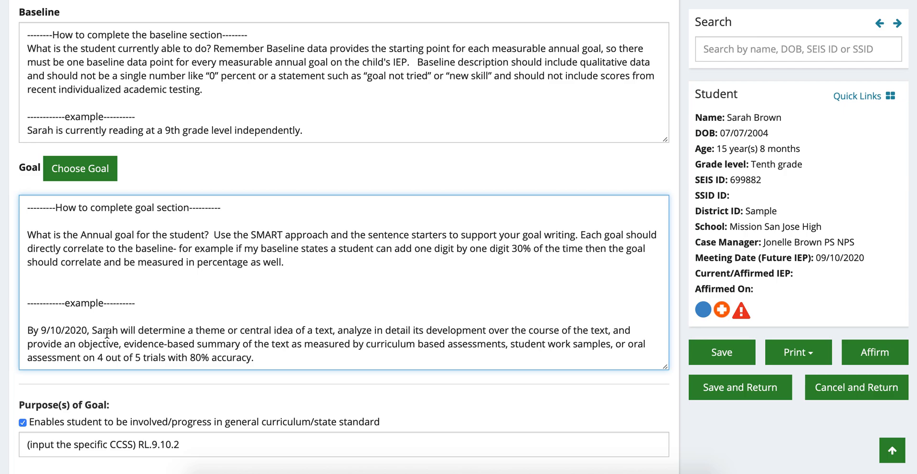
{"action": "scroll", "coordinate": [107, 330], "scroll_direction": "up", "scroll_amount": 6}
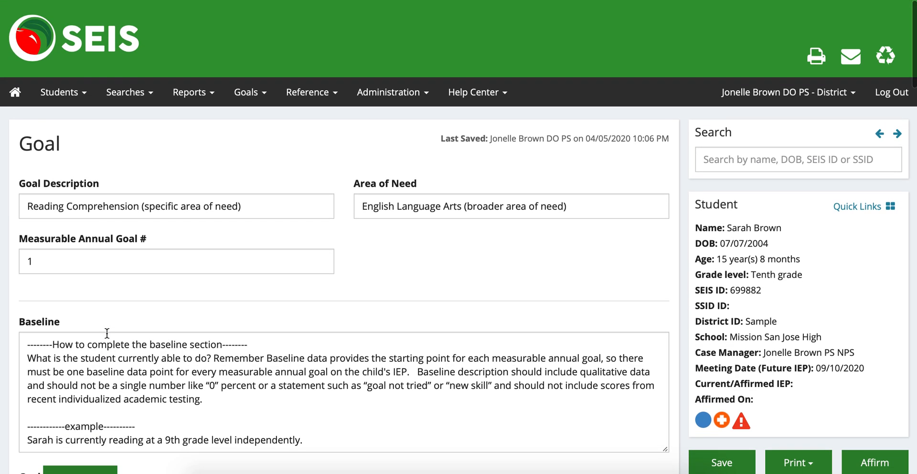
{"action": "scroll", "coordinate": [107, 333], "scroll_direction": "down", "scroll_amount": 6}
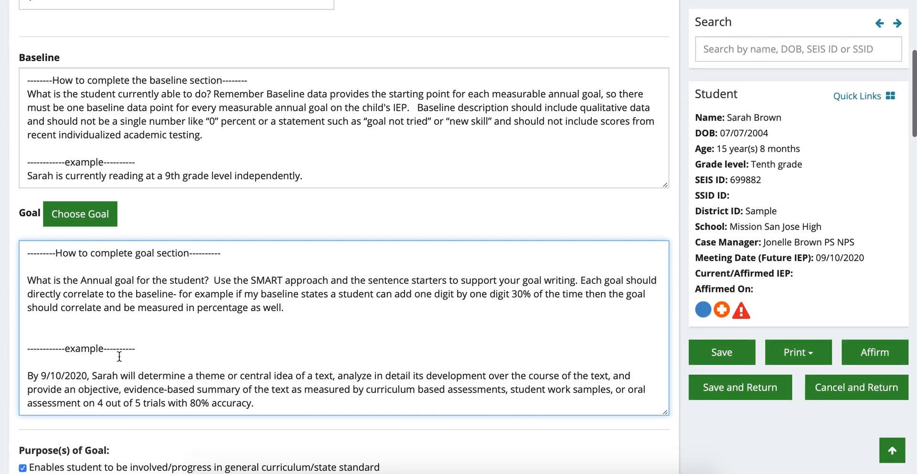
{"action": "left_click", "coordinate": [88, 376]}
{"action": "key", "text": "BackSpace"}
{"action": "key", "text": "BackSpace"}
{"action": "type", "text": "1,"}
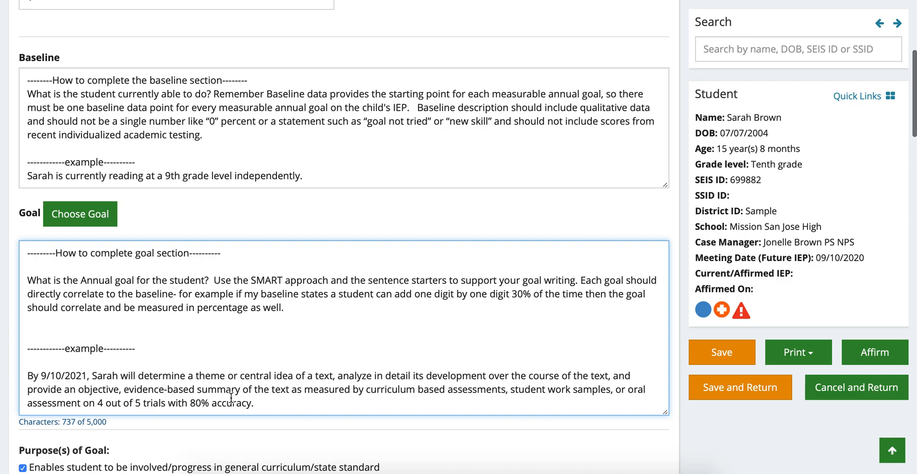
- Examine the Purpose(s) of Goal section, including the CCSS standard field and the educational needs and linguistically appropriate options
{"action": "scroll", "coordinate": [231, 397], "scroll_direction": "down", "scroll_amount": 2}
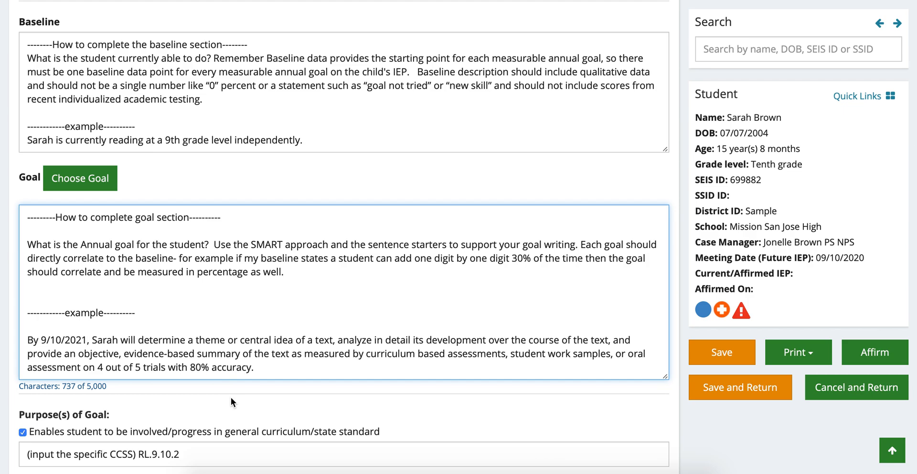
{"action": "scroll", "coordinate": [230, 397], "scroll_direction": "down", "scroll_amount": 4}
{"action": "scroll", "coordinate": [231, 397], "scroll_direction": "down", "scroll_amount": 2}
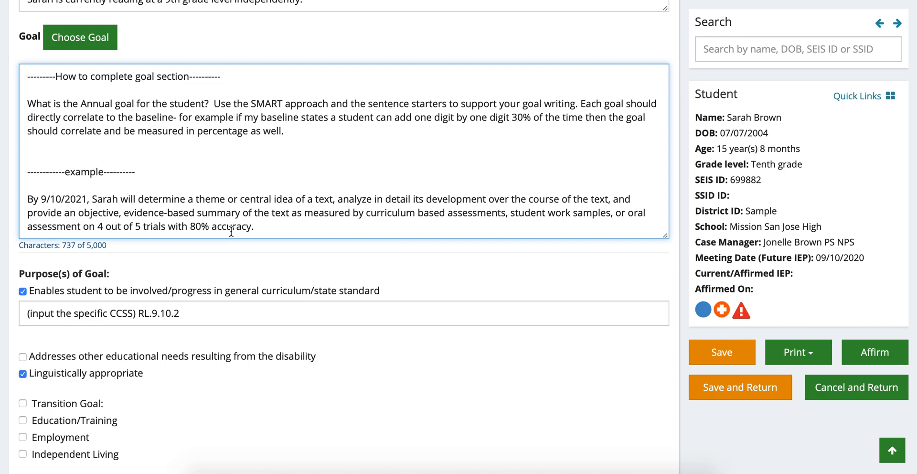
{"action": "scroll", "coordinate": [67, 285], "scroll_direction": "down", "scroll_amount": 2}
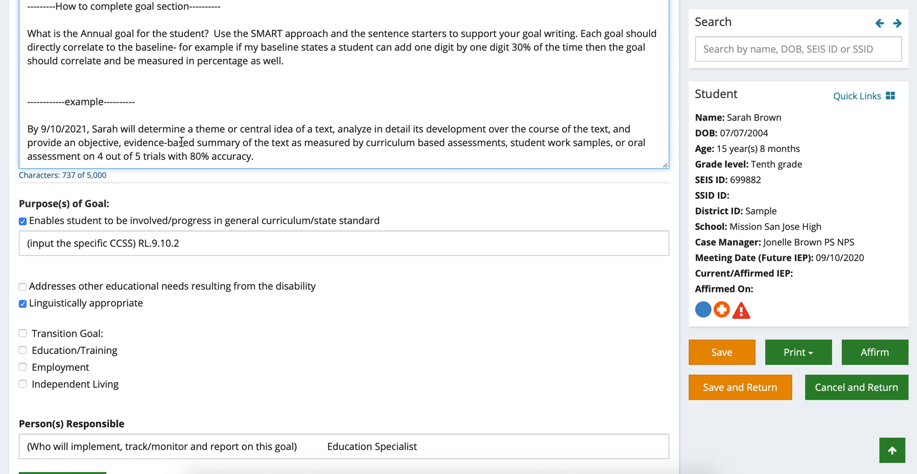
{"action": "scroll", "coordinate": [181, 138], "scroll_direction": "up", "scroll_amount": 2}
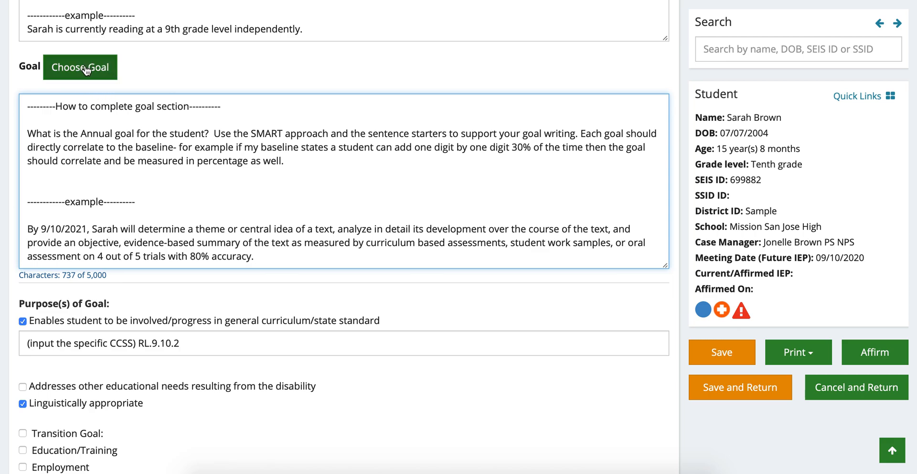
{"action": "left_click", "coordinate": [185, 345]}
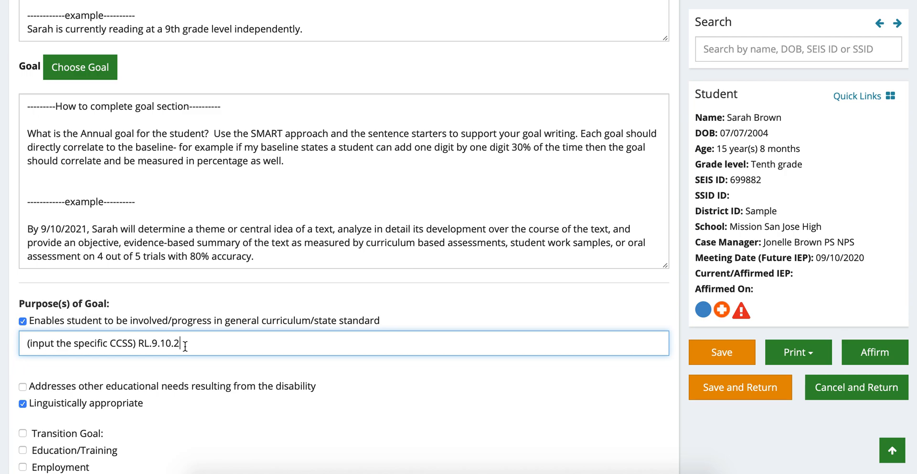
{"action": "scroll", "coordinate": [185, 345], "scroll_direction": "down", "scroll_amount": 3}
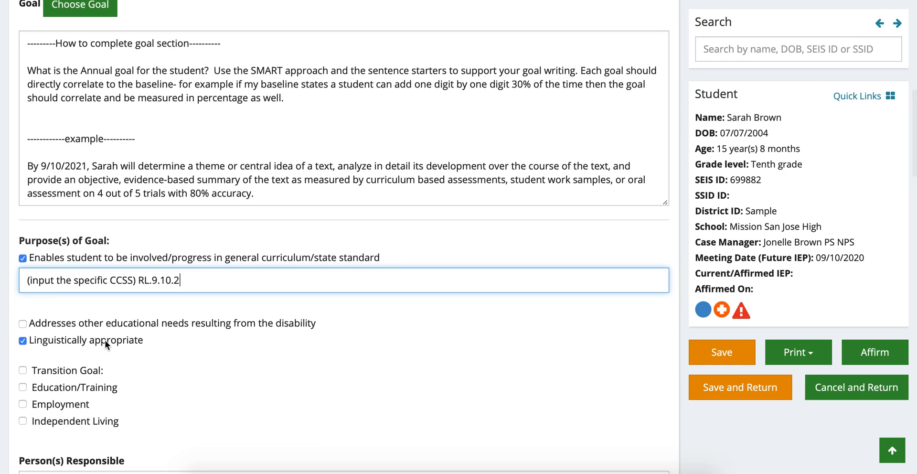
{"action": "left_click", "coordinate": [22, 324]}
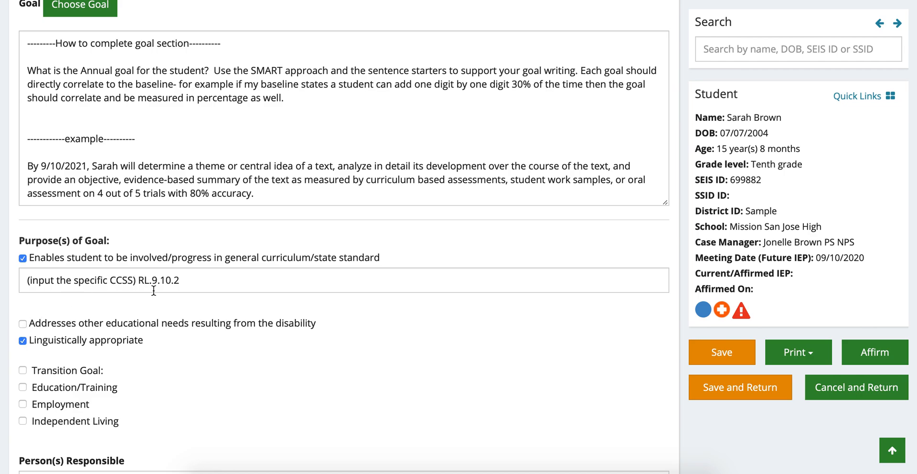
- Review the transition goal options, the Person(s) Responsible field and the Short-Term Objective guidance
{"action": "scroll", "coordinate": [160, 321], "scroll_direction": "down", "scroll_amount": 3}
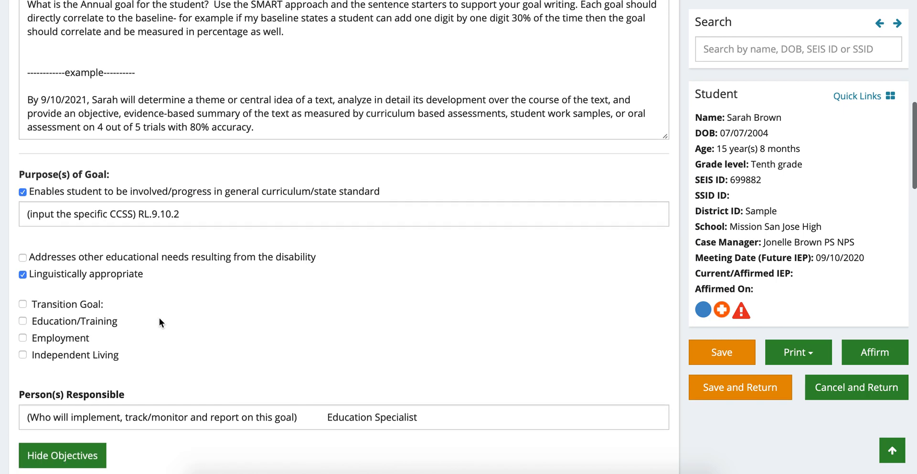
{"action": "scroll", "coordinate": [159, 318], "scroll_direction": "down", "scroll_amount": 2}
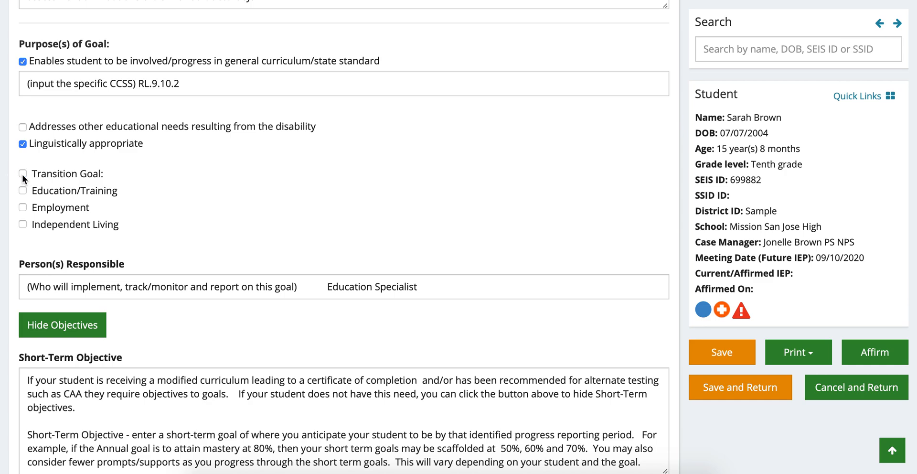
{"action": "scroll", "coordinate": [22, 174], "scroll_direction": "down", "scroll_amount": 5}
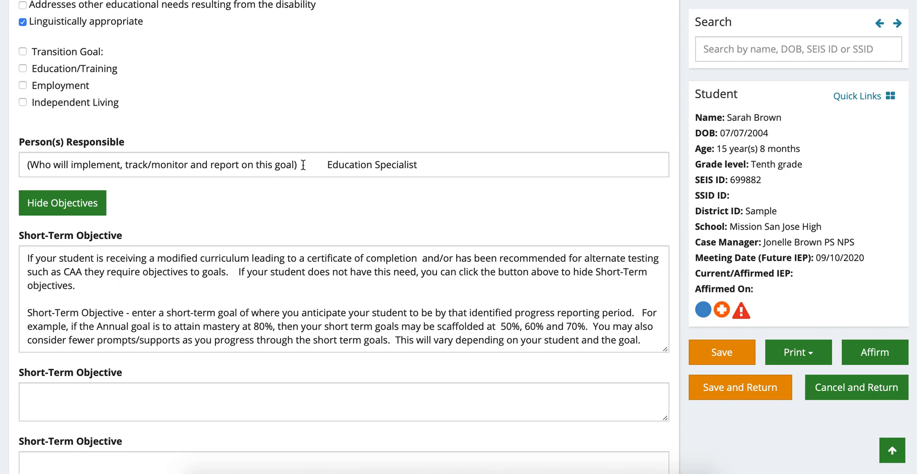
{"action": "scroll", "coordinate": [304, 165], "scroll_direction": "up", "scroll_amount": 3}
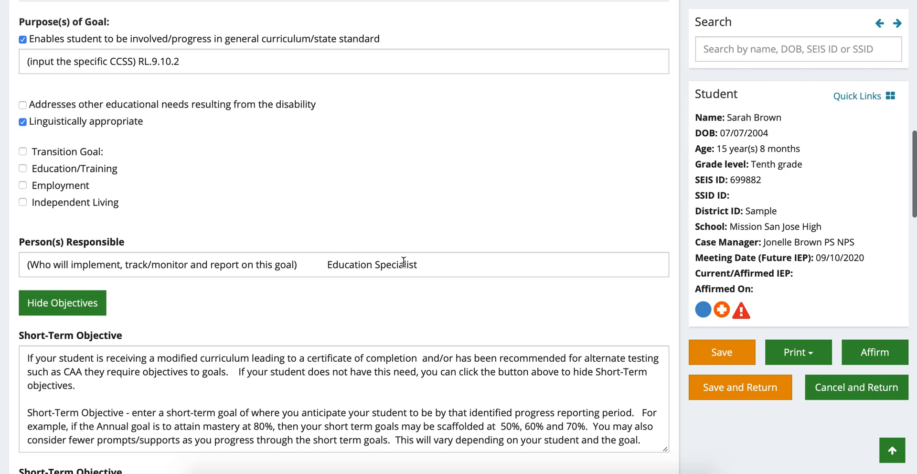
- Hide the Short-Term Objective fields below the Person(s) Responsible field and show them again
{"action": "scroll", "coordinate": [412, 258], "scroll_direction": "up", "scroll_amount": 4}
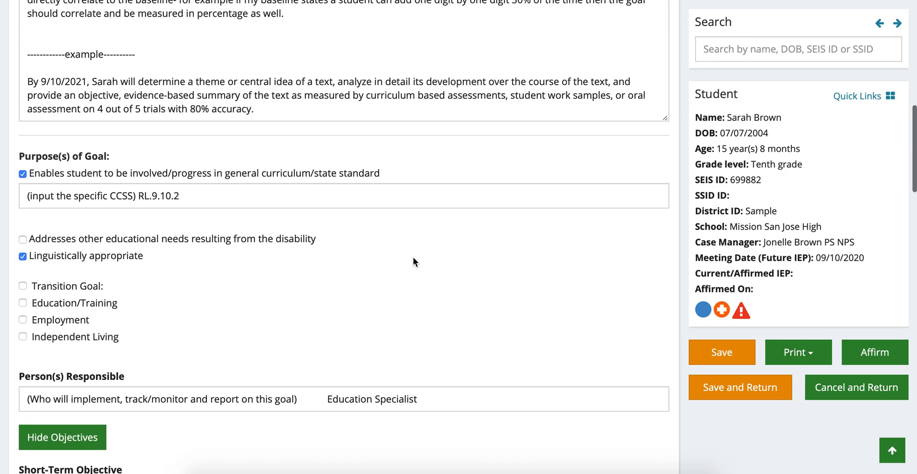
{"action": "scroll", "coordinate": [413, 261], "scroll_direction": "down", "scroll_amount": 4}
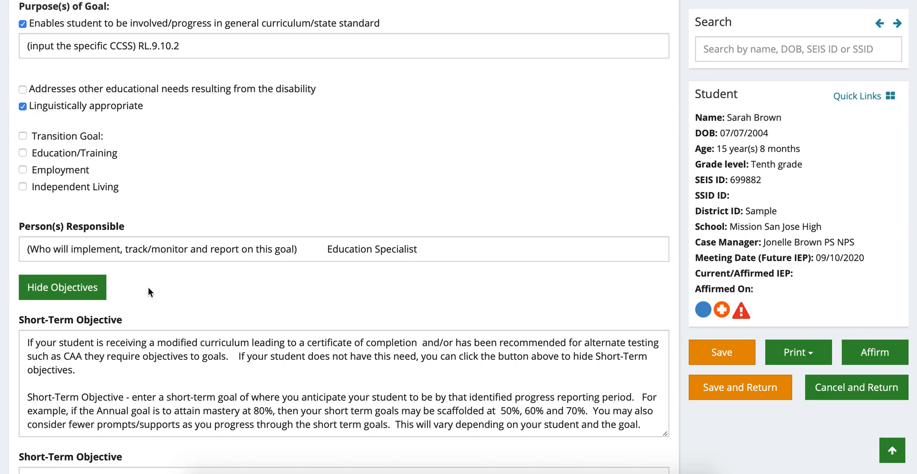
{"action": "scroll", "coordinate": [148, 290], "scroll_direction": "down", "scroll_amount": 1}
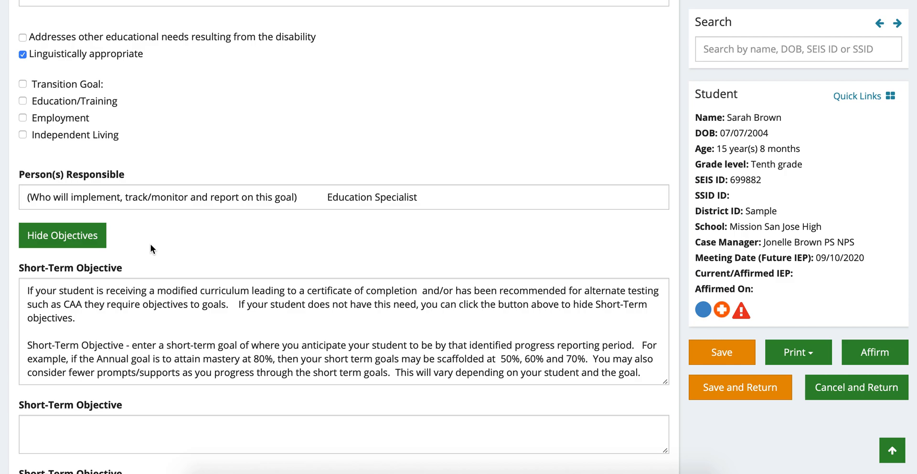
{"action": "scroll", "coordinate": [153, 290], "scroll_direction": "down", "scroll_amount": 2}
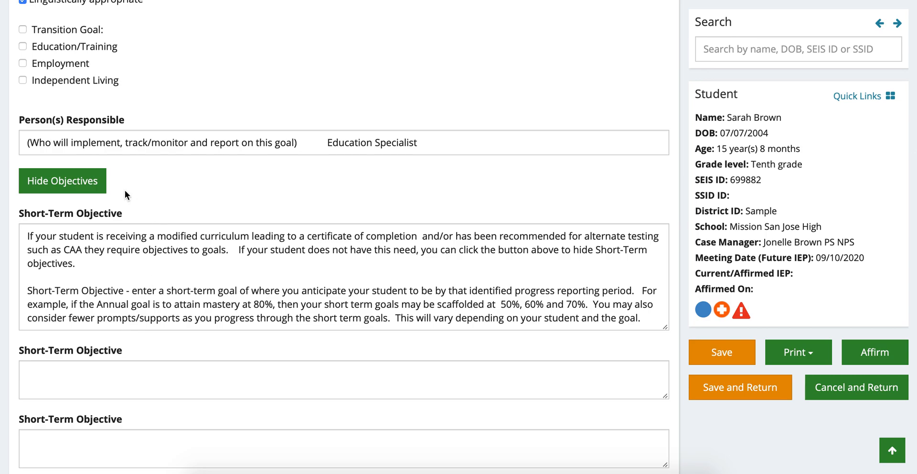
{"action": "left_click", "coordinate": [79, 190]}
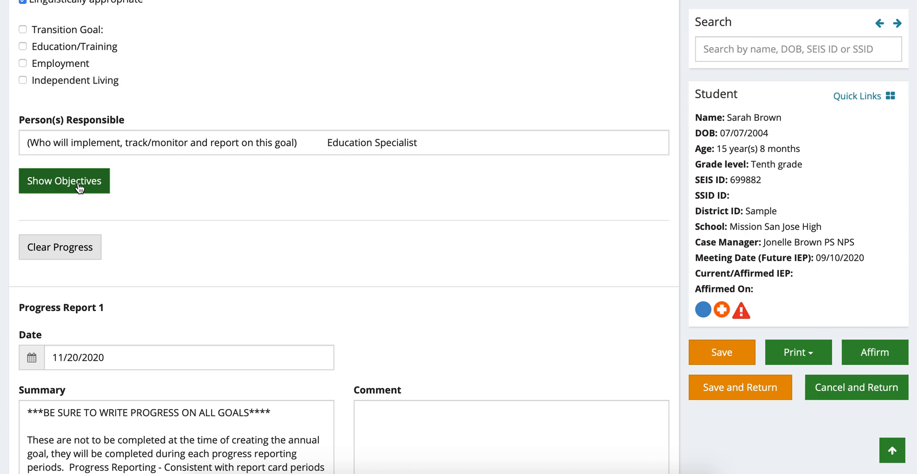
{"action": "left_click", "coordinate": [80, 188]}
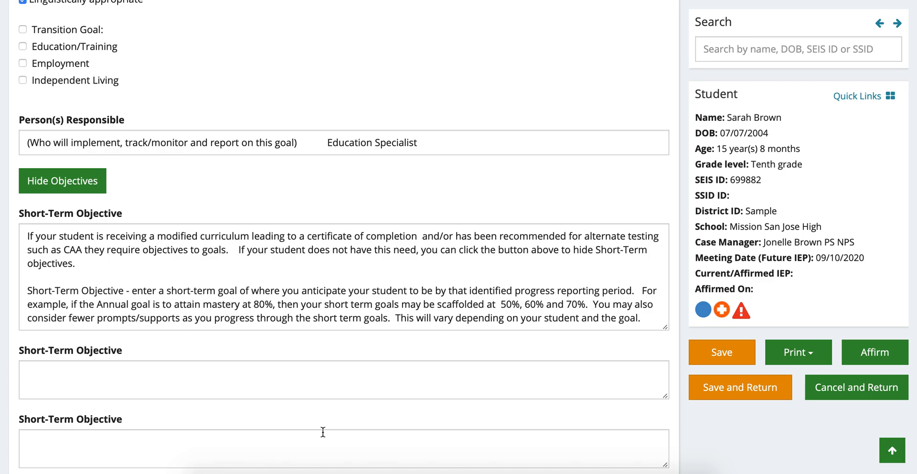
- Read the Summary guidance in Progress Reports 1 to 3 and examine their date and comment fields
{"action": "scroll", "coordinate": [323, 431], "scroll_direction": "down", "scroll_amount": 3}
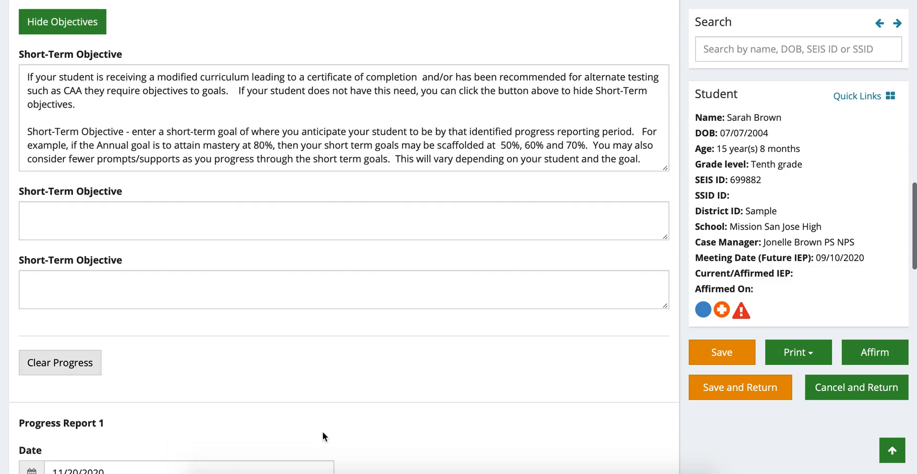
{"action": "scroll", "coordinate": [131, 370], "scroll_direction": "down", "scroll_amount": 6}
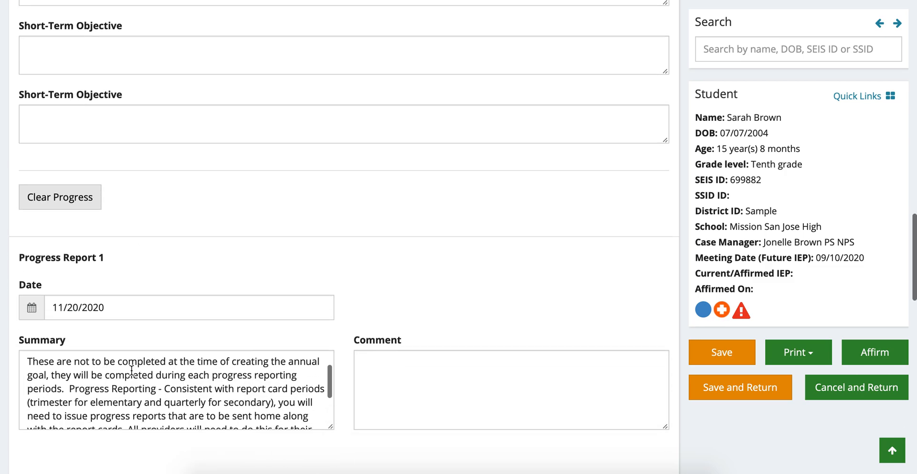
{"action": "scroll", "coordinate": [122, 242], "scroll_direction": "down", "scroll_amount": 1}
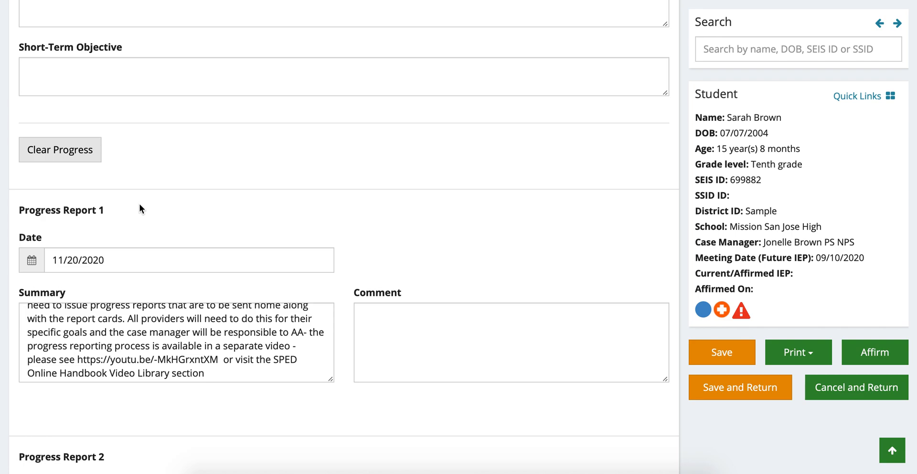
{"action": "scroll", "coordinate": [166, 344], "scroll_direction": "up", "scroll_amount": 2}
{"action": "scroll", "coordinate": [166, 344], "scroll_direction": "up", "scroll_amount": 2}
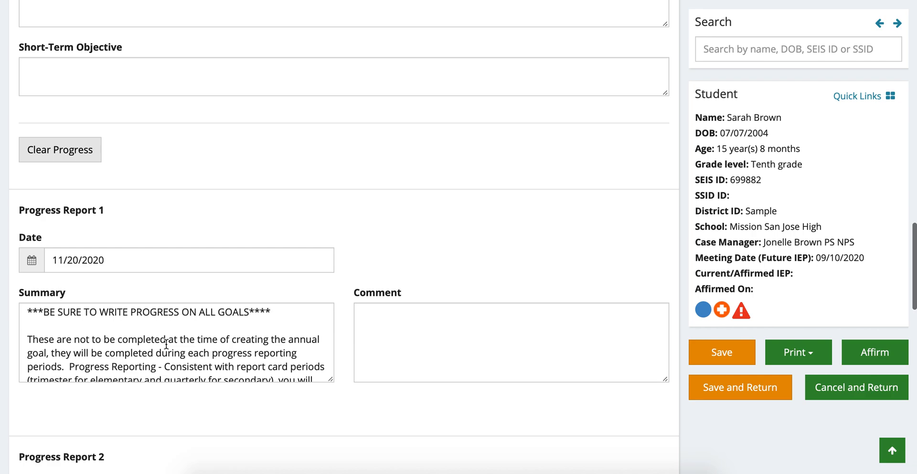
{"action": "scroll", "coordinate": [166, 344], "scroll_direction": "down", "scroll_amount": 5}
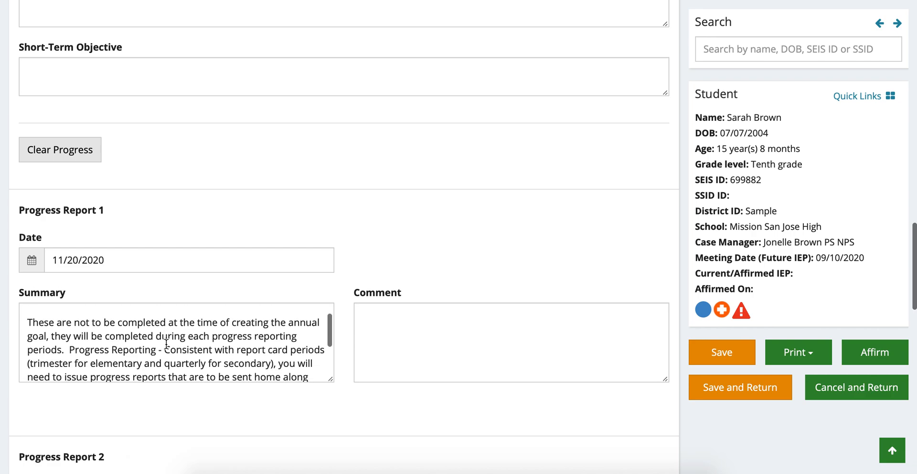
{"action": "scroll", "coordinate": [166, 343], "scroll_direction": "down", "scroll_amount": 5}
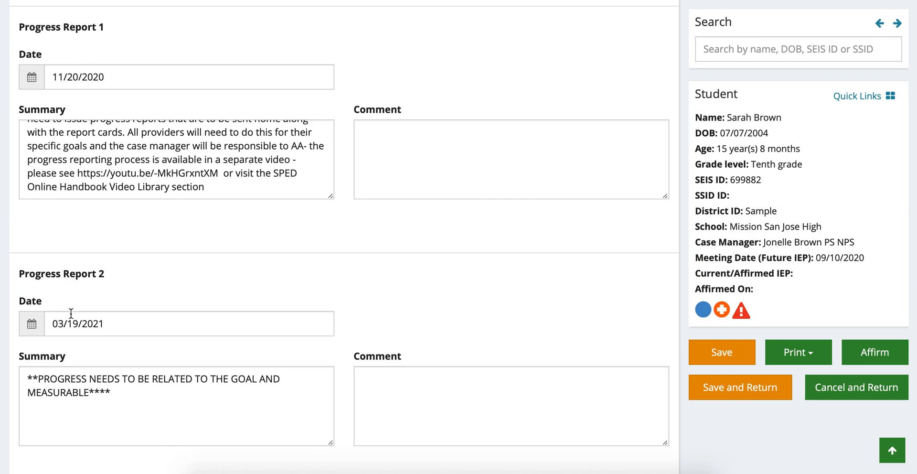
{"action": "scroll", "coordinate": [69, 321], "scroll_direction": "down", "scroll_amount": 6}
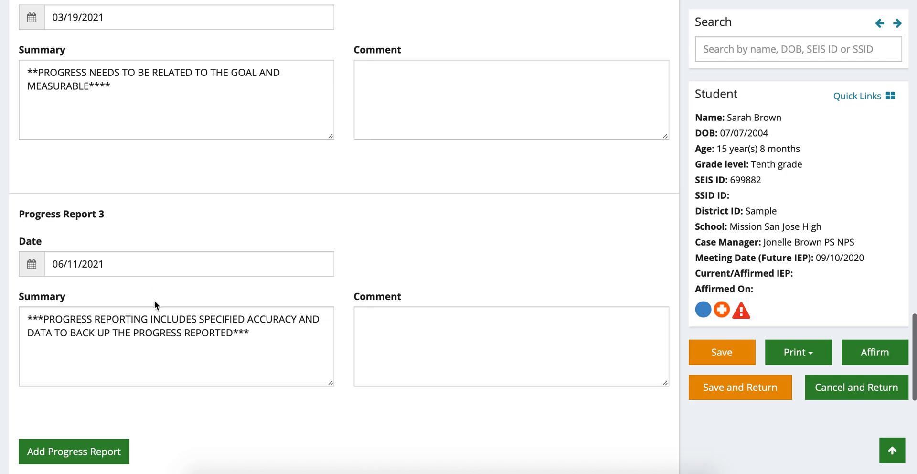
{"action": "scroll", "coordinate": [162, 327], "scroll_direction": "down", "scroll_amount": 4}
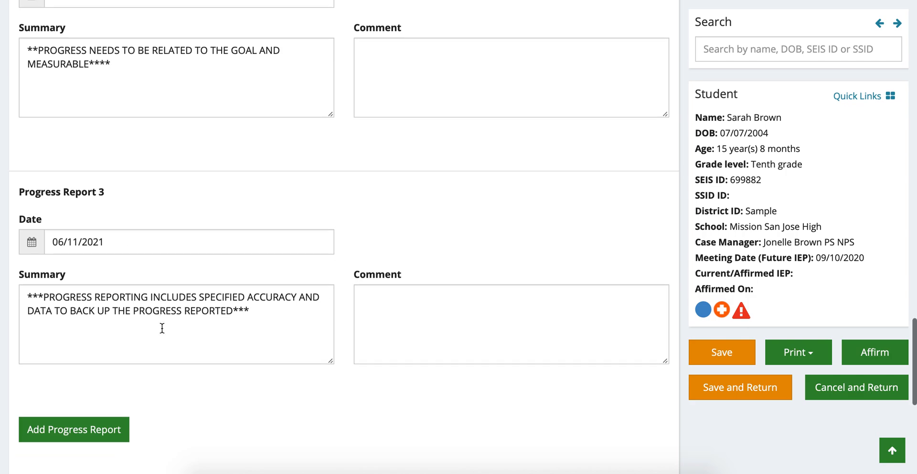
{"action": "scroll", "coordinate": [161, 328], "scroll_direction": "up", "scroll_amount": 4}
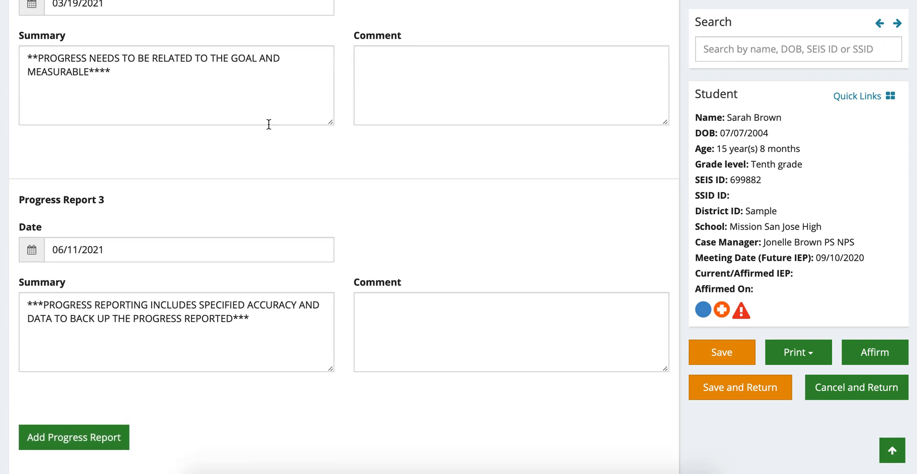
{"action": "scroll", "coordinate": [268, 123], "scroll_direction": "up", "scroll_amount": 2}
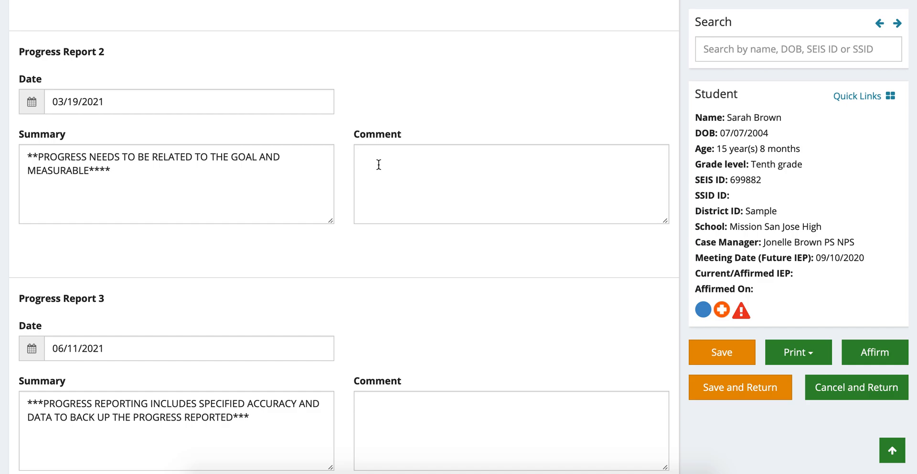
- Add a fourth progress report to the goal and delete it again, confirming the deletion
{"action": "scroll", "coordinate": [378, 164], "scroll_direction": "down", "scroll_amount": 9}
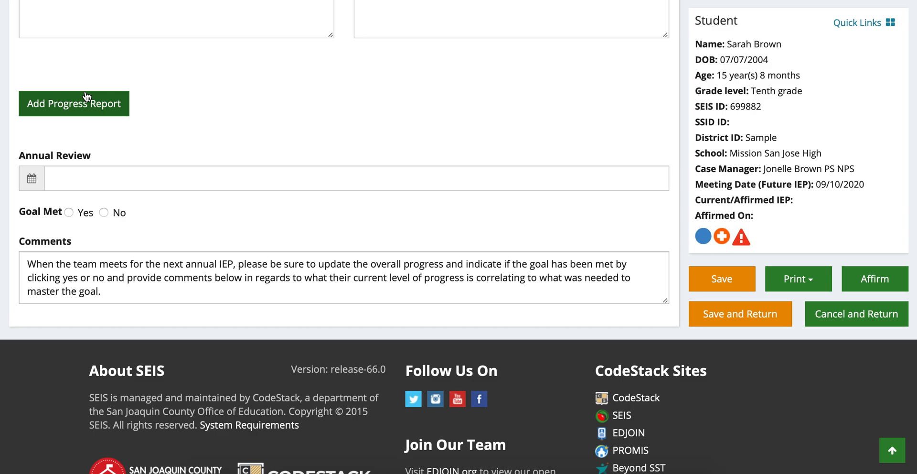
{"action": "scroll", "coordinate": [87, 97], "scroll_direction": "up", "scroll_amount": 3}
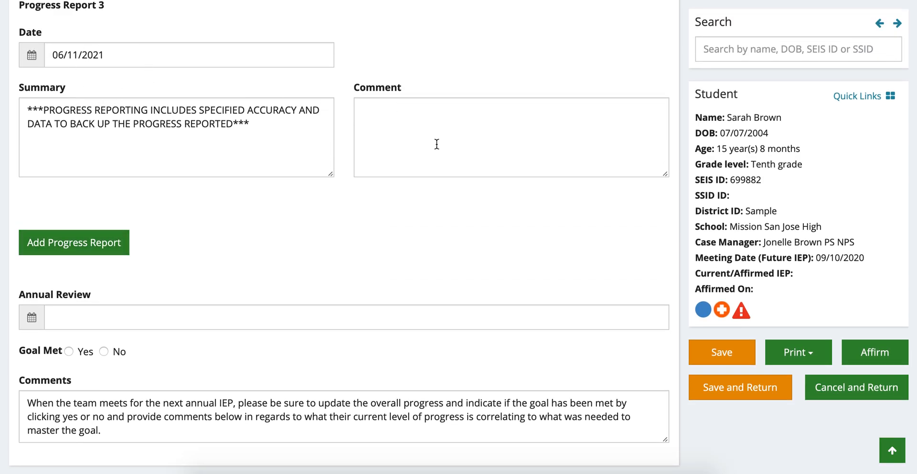
{"action": "left_click", "coordinate": [107, 249]}
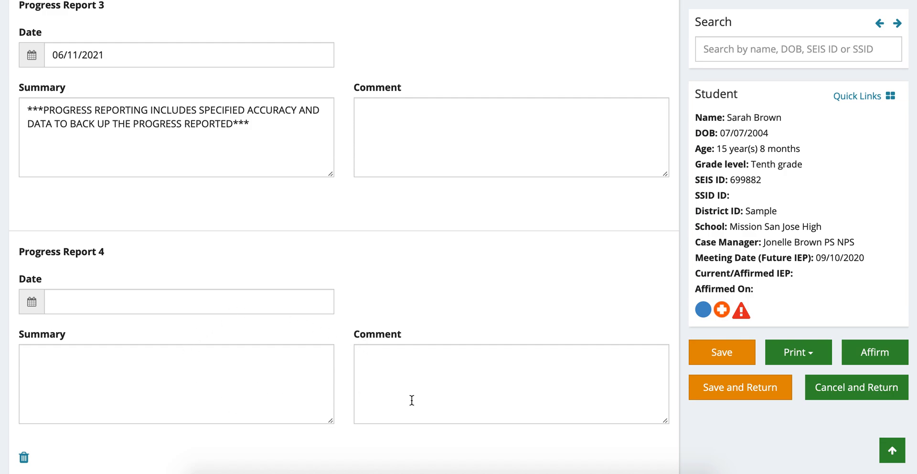
{"action": "scroll", "coordinate": [412, 400], "scroll_direction": "down", "scroll_amount": 5}
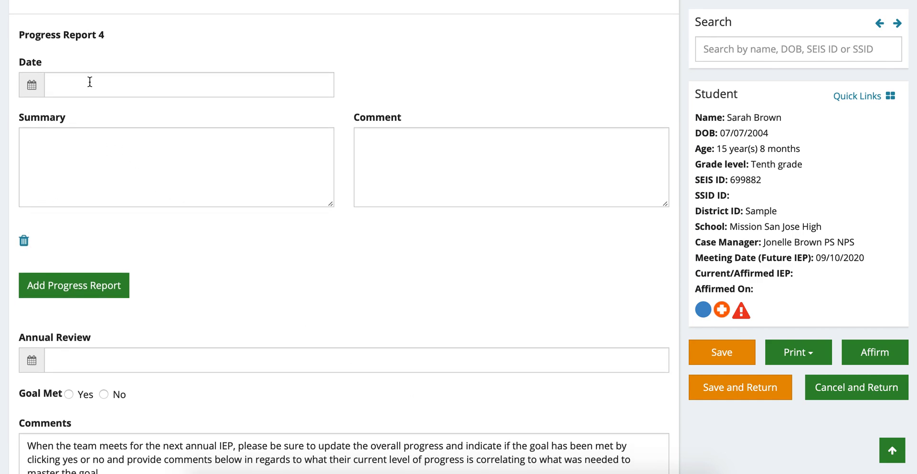
{"action": "left_click", "coordinate": [24, 243]}
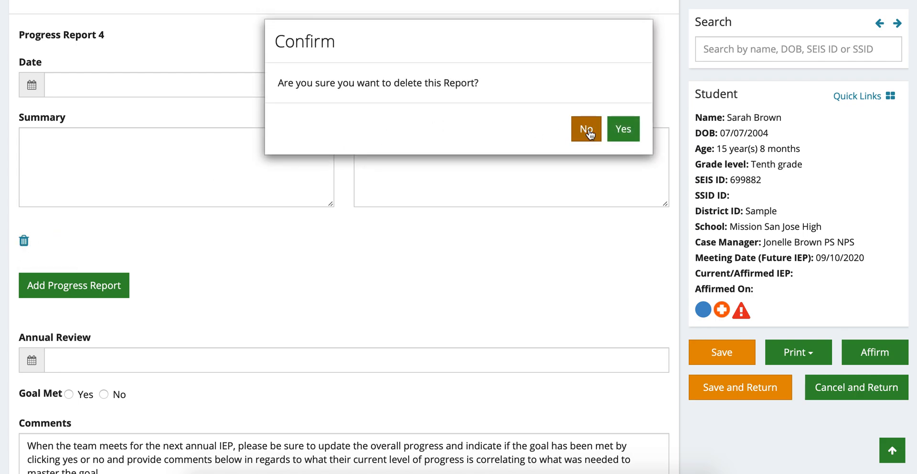
{"action": "left_click", "coordinate": [618, 129]}
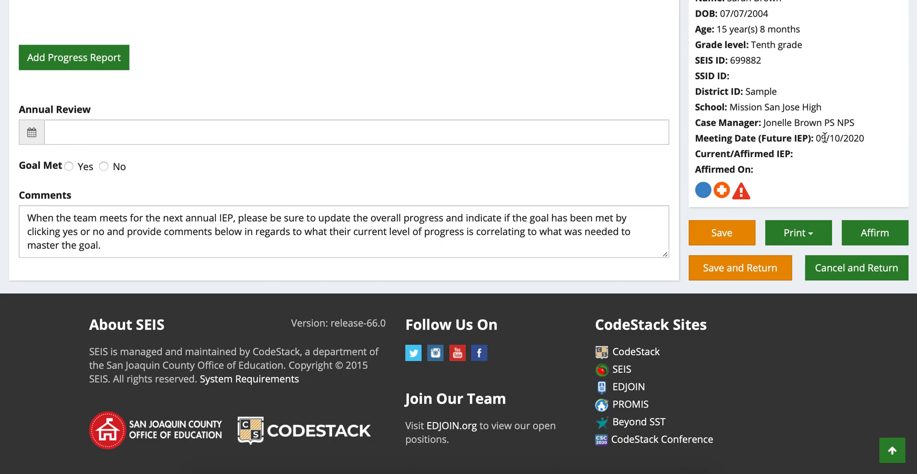
- Set the goal's Annual Review date to 09/10/2021
{"action": "left_click", "coordinate": [83, 130]}
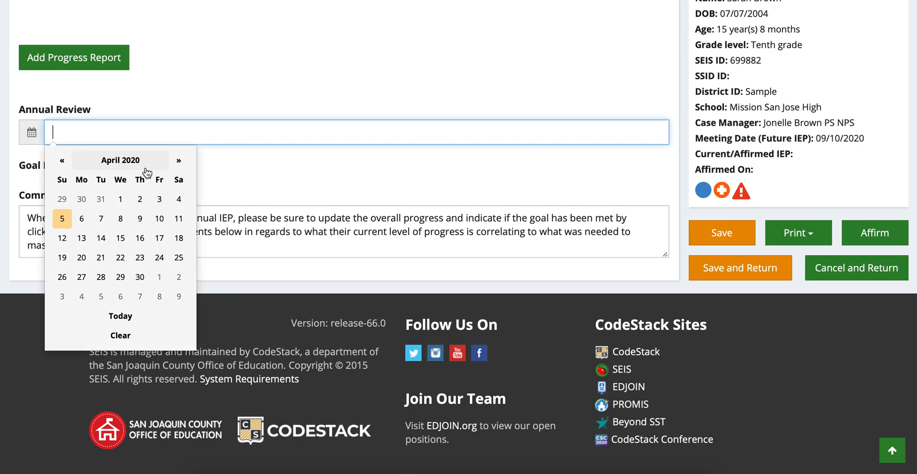
{"action": "type", "text": "9/12"}
{"action": "key", "text": "BackSpace"}
{"action": "type", "text": "0"}
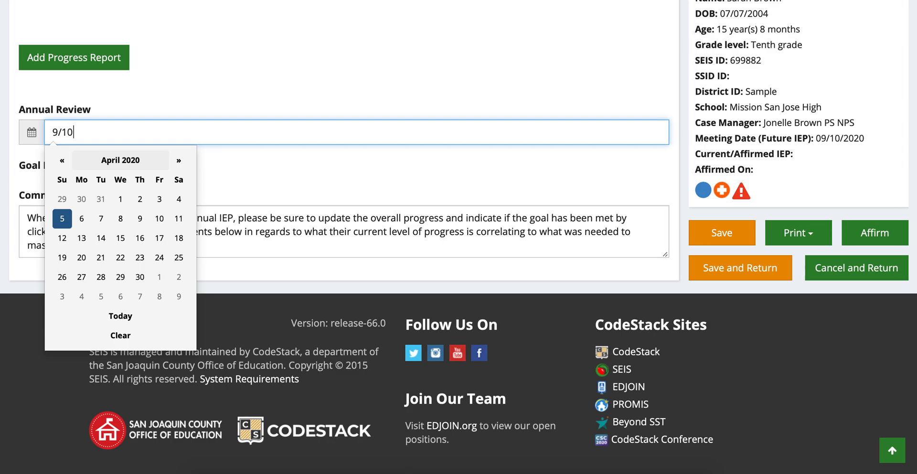
{"action": "type", "text": "/2021"}
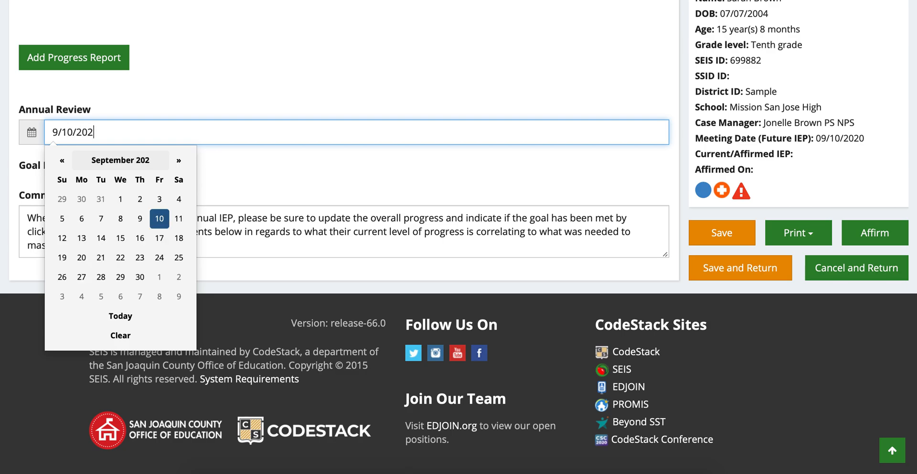
{"action": "left_click", "coordinate": [160, 220]}
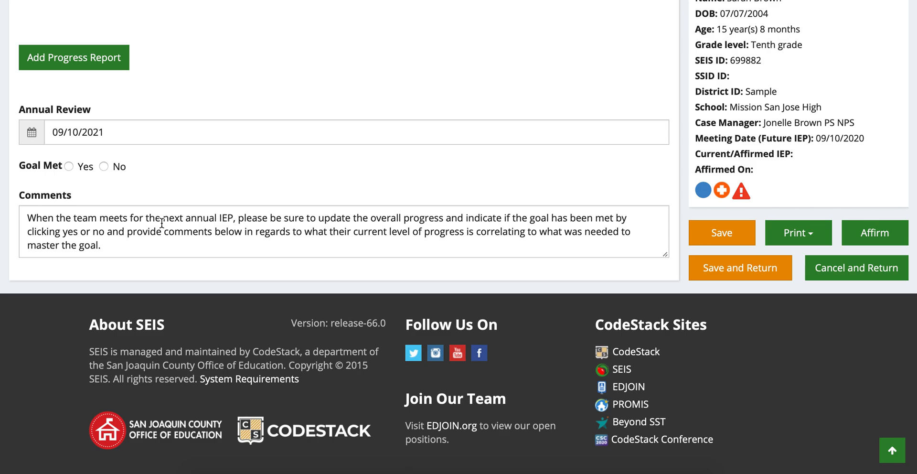
- Return to the start of the goal form and review the description, baseline and annual goal sections
{"action": "scroll", "coordinate": [162, 222], "scroll_direction": "up", "scroll_amount": 15}
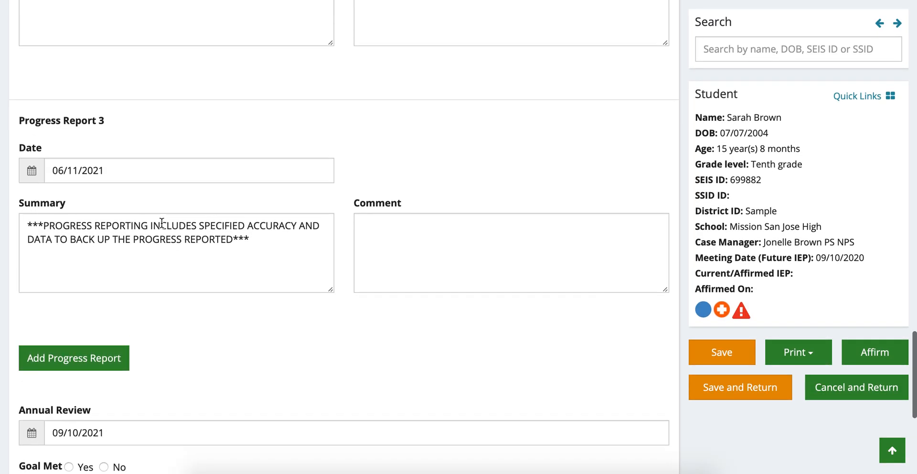
{"action": "scroll", "coordinate": [161, 223], "scroll_direction": "up", "scroll_amount": 10}
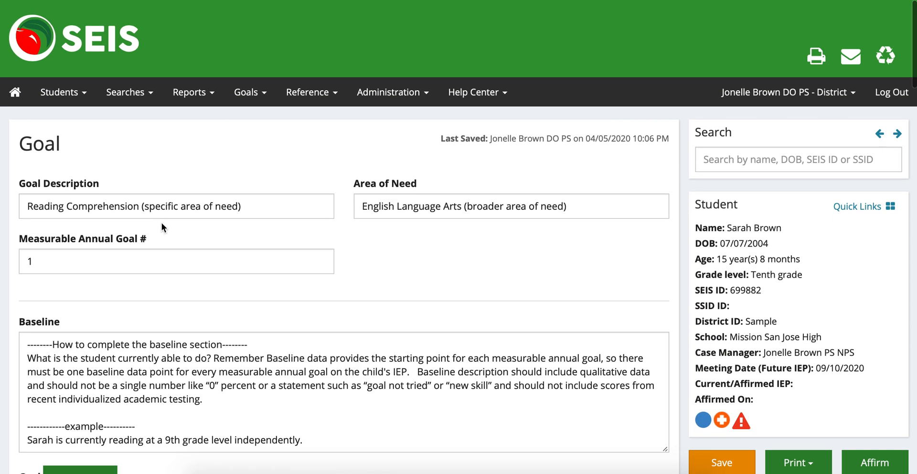
{"action": "scroll", "coordinate": [162, 223], "scroll_direction": "down", "scroll_amount": 3}
{"action": "scroll", "coordinate": [162, 222], "scroll_direction": "down", "scroll_amount": 3}
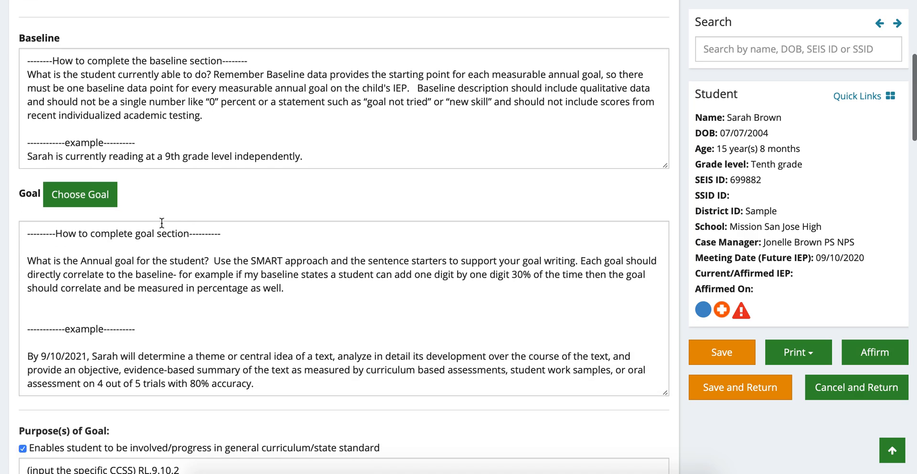